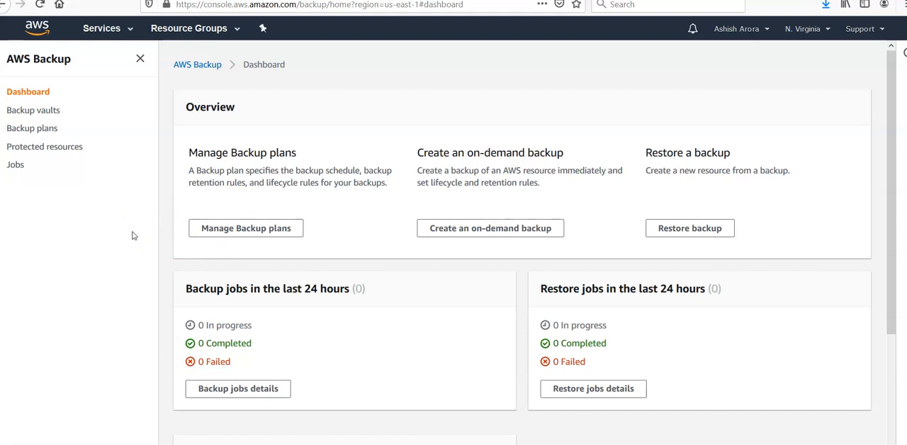
Open the rule asarbackuprule in the backup plan asarbackupplan and examine its backup schedule
click(33, 128)
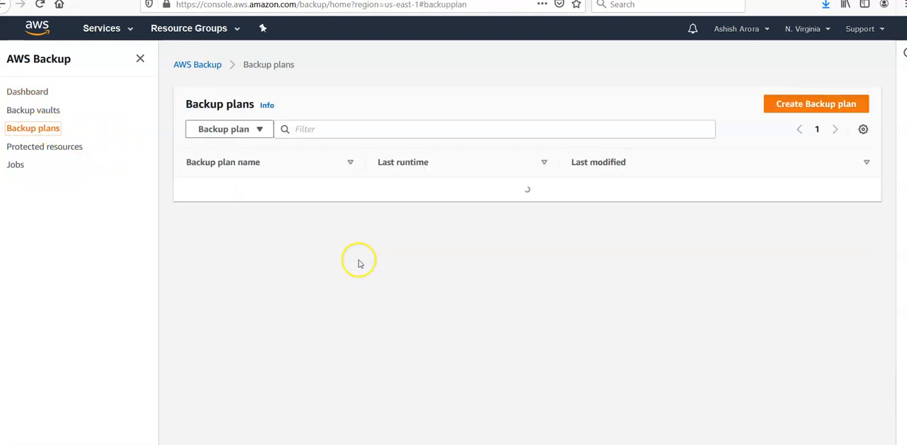
click(214, 189)
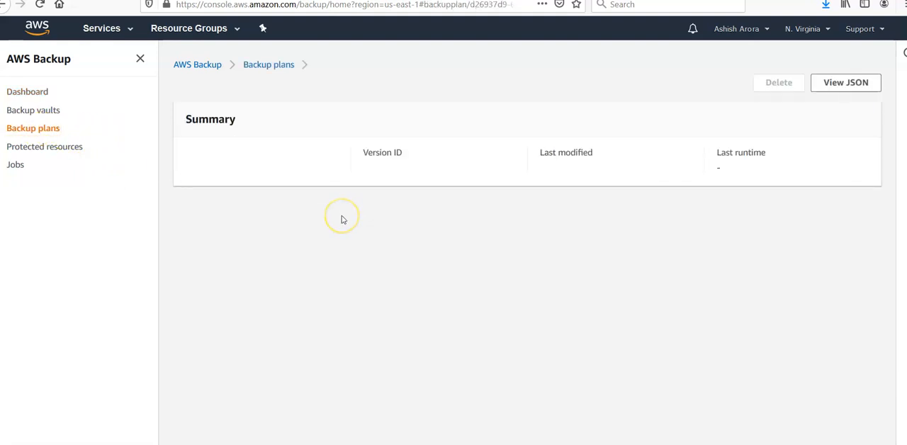
click(249, 359)
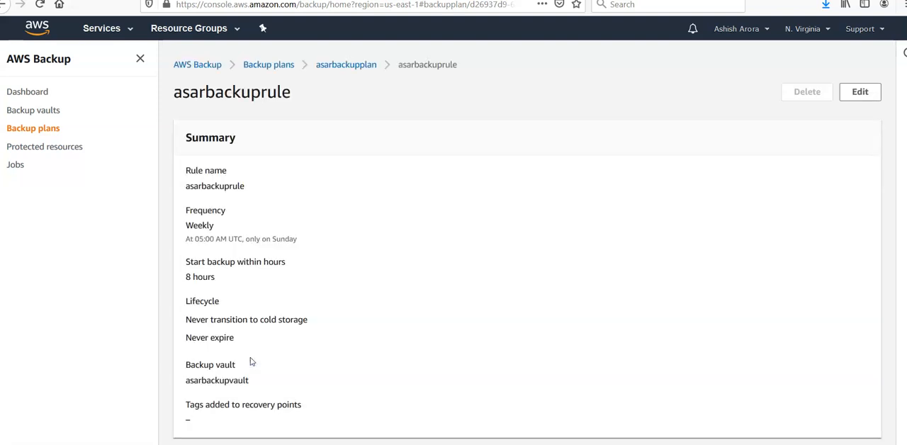
drag(293, 240, 179, 243)
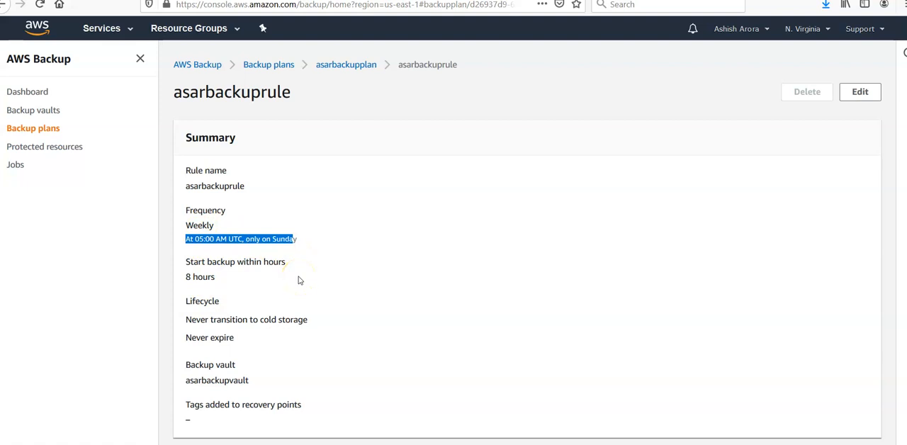
View the protected resources list and look through the AWS services catalogue
click(41, 147)
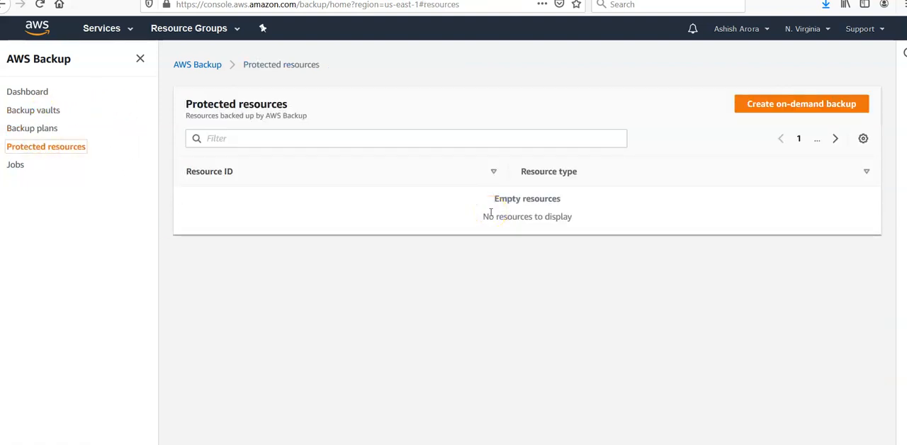
click(452, 226)
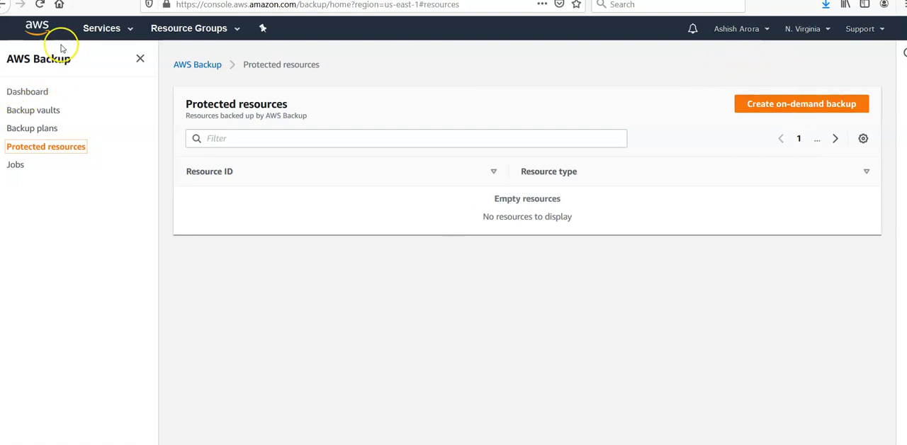
click(95, 39)
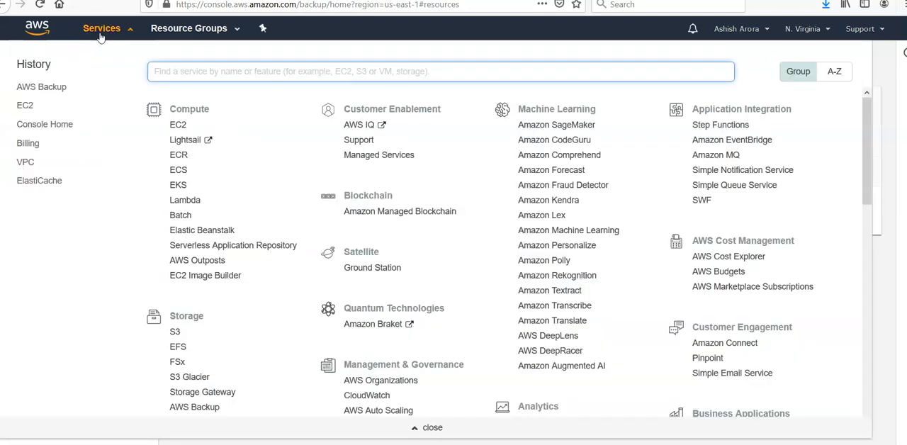
click(881, 64)
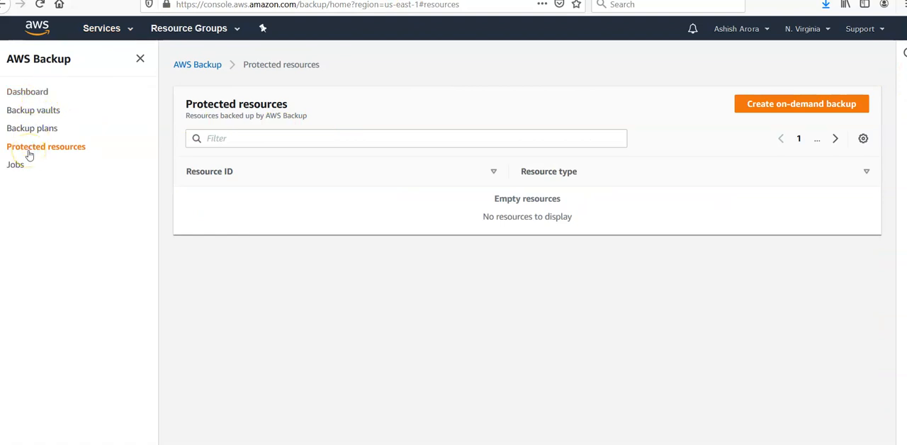
Start an on-demand backup with resource type EC2 and instance ID i-05846b00045d6b39e
click(770, 110)
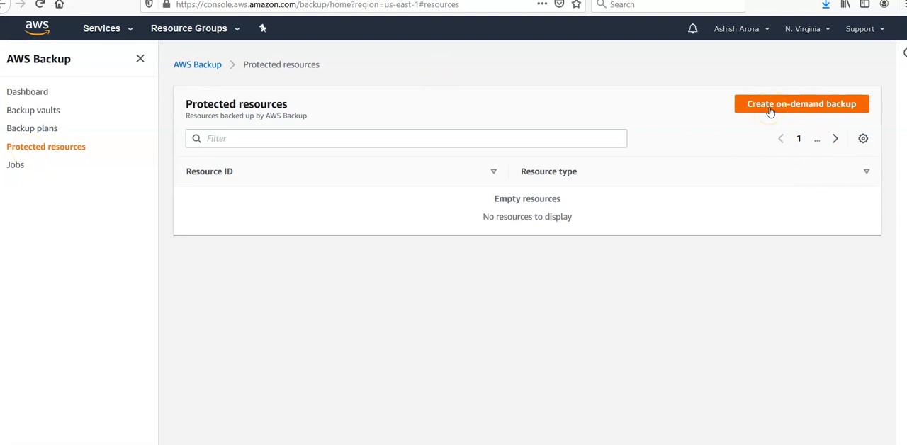
click(769, 109)
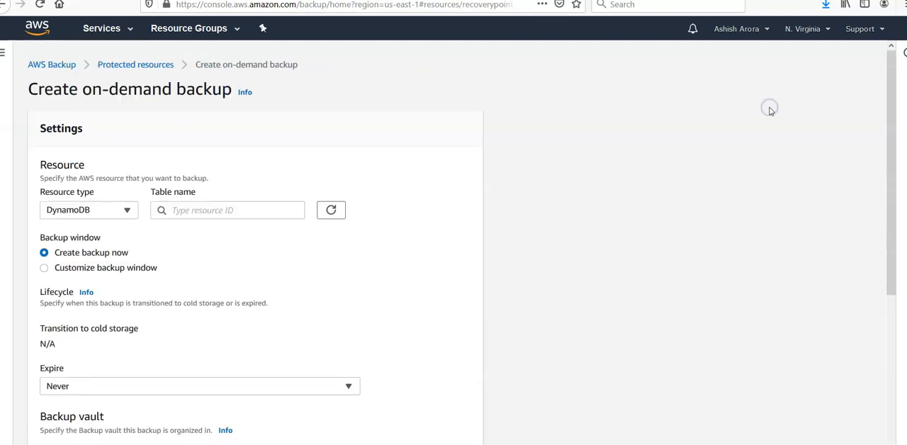
click(126, 209)
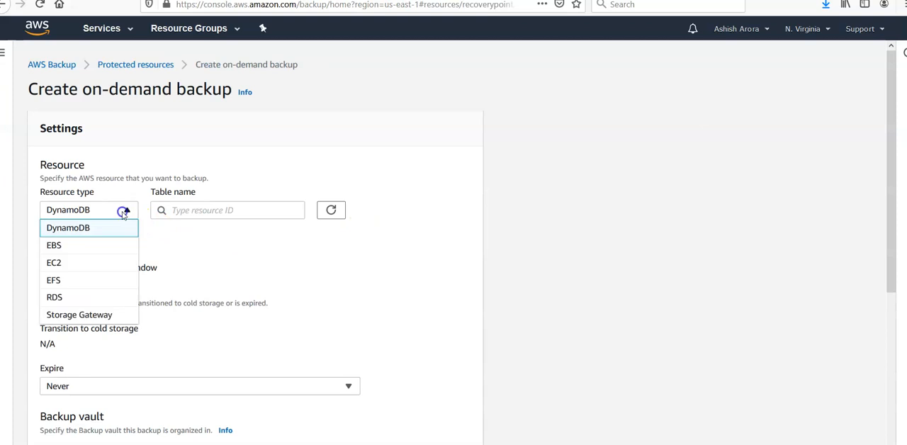
click(63, 267)
click(211, 210)
click(204, 228)
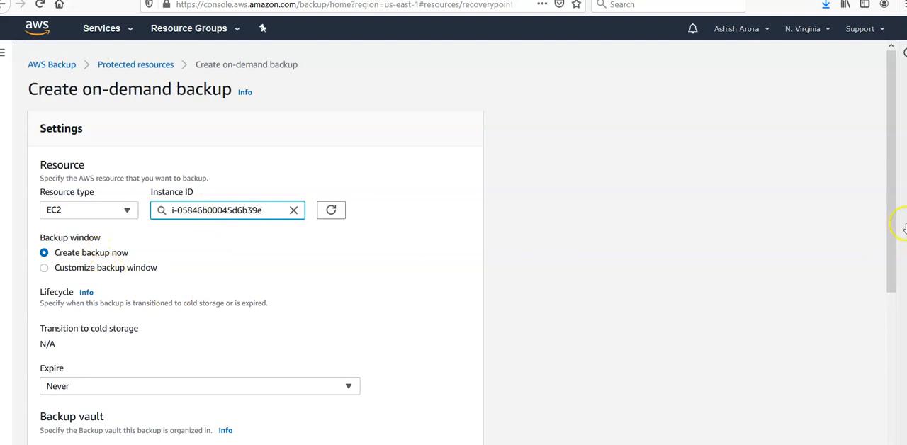
Set the on-demand backup to expire 1 day after creation
drag(887, 212, 886, 296)
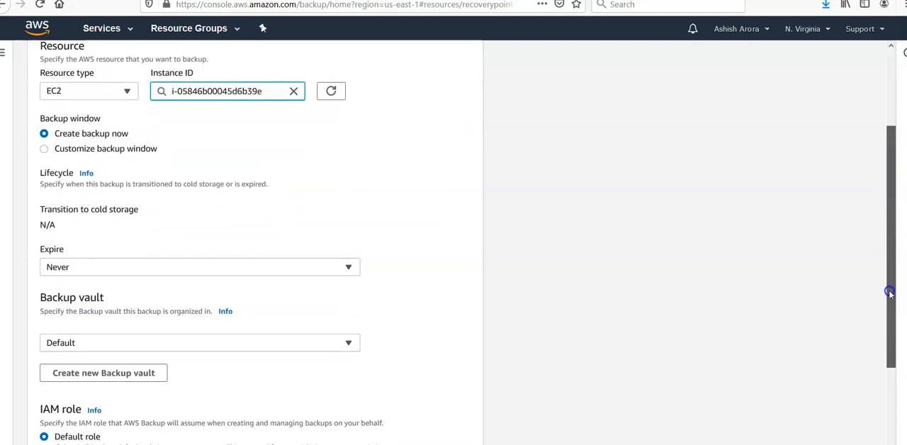
click(348, 265)
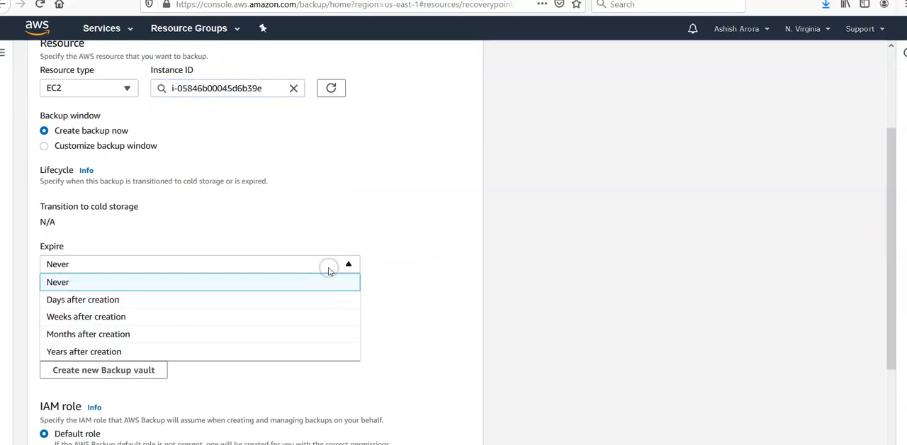
click(83, 301)
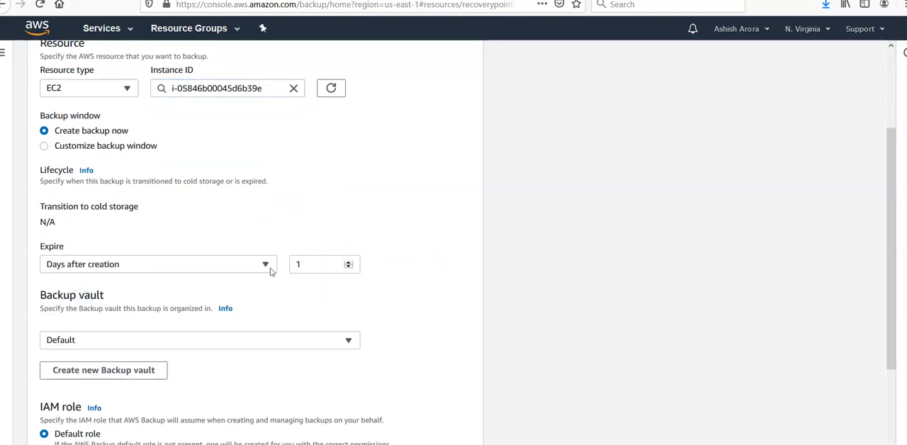
click(225, 264)
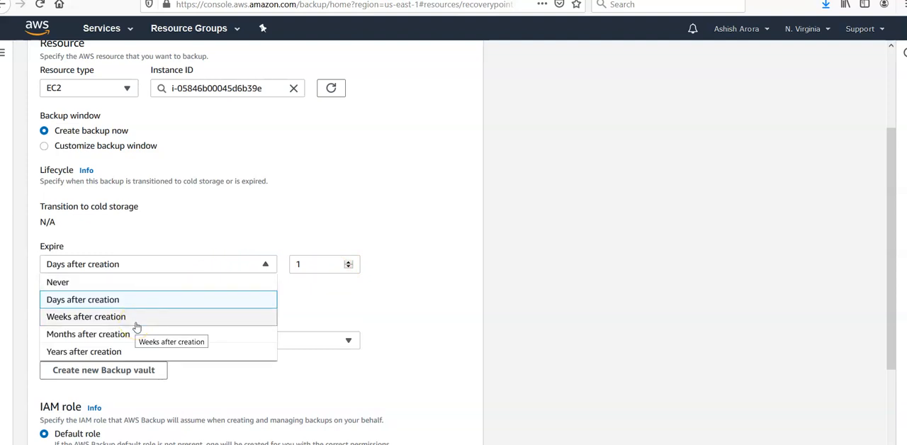
click(476, 237)
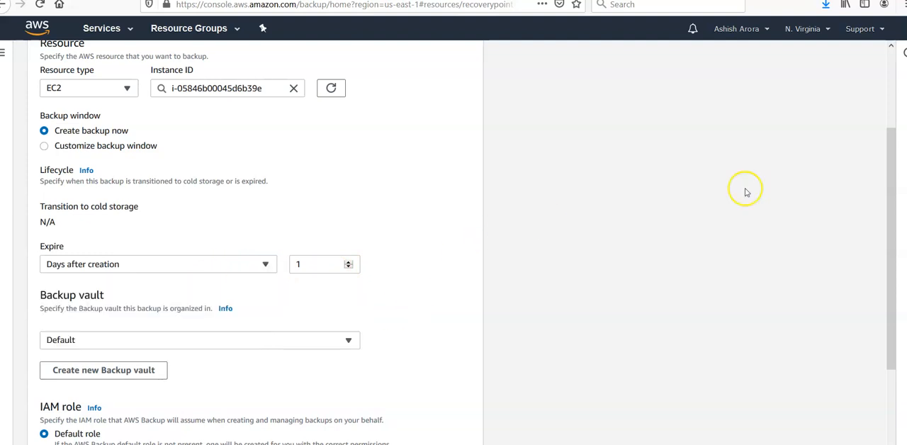
Choose asarbackupvault as the backup vault and create the on-demand backup with the default IAM role
drag(891, 193, 900, 263)
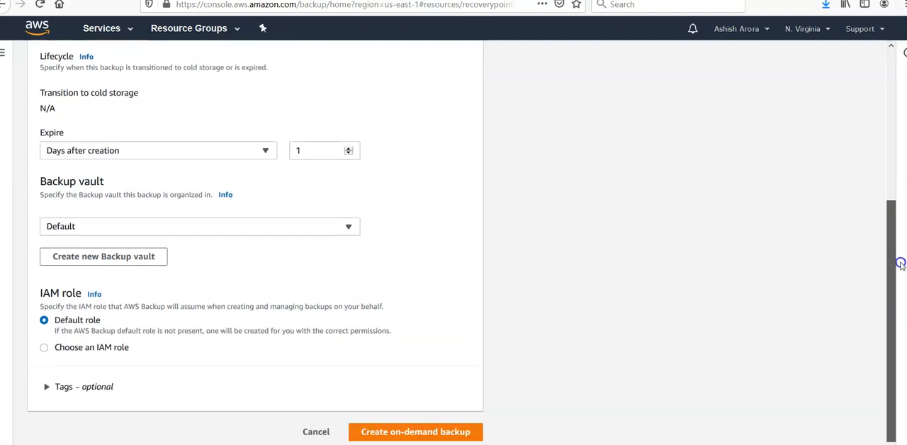
click(332, 231)
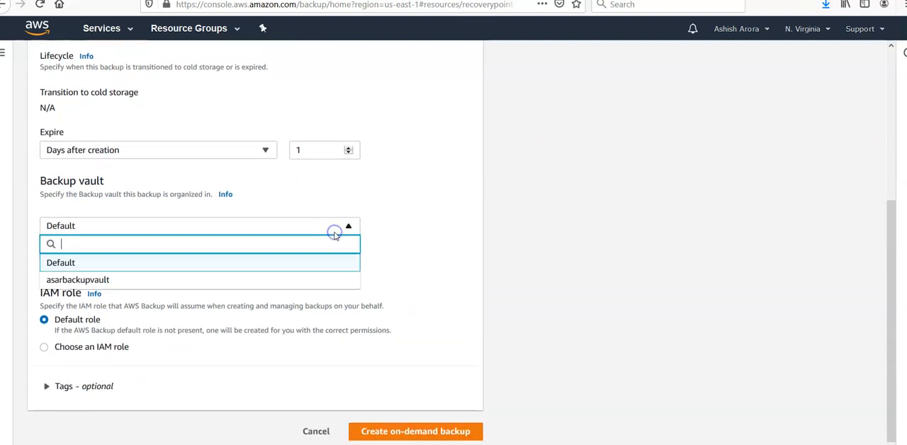
click(186, 280)
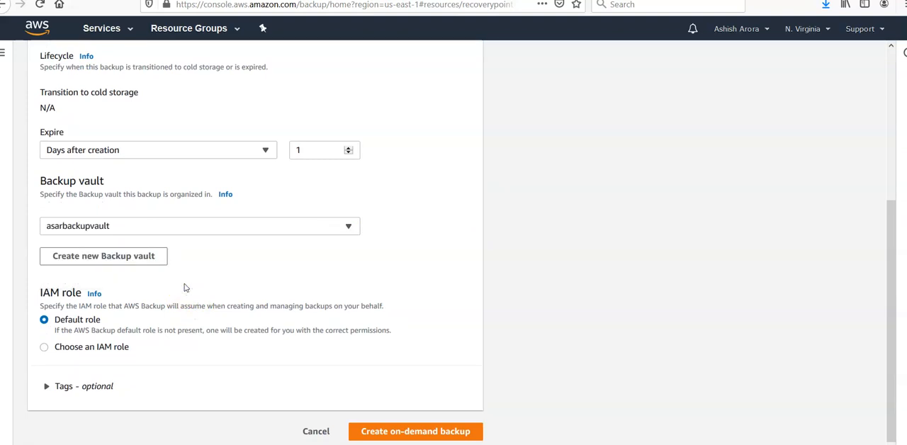
click(108, 260)
click(427, 430)
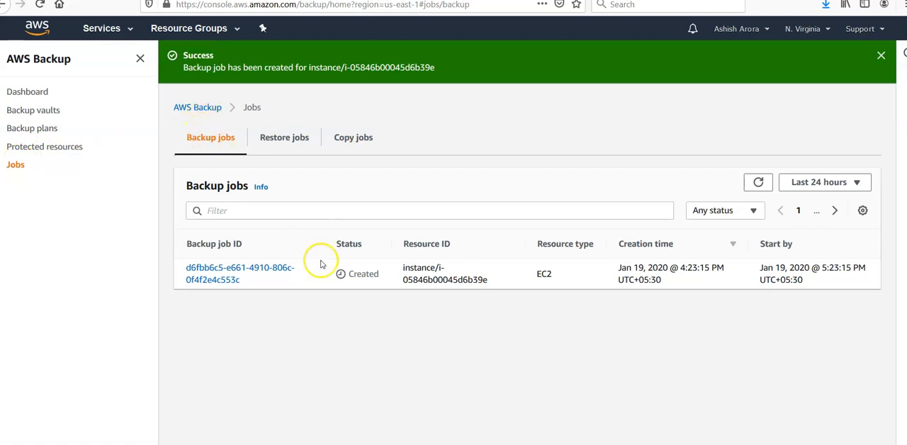
Check the new backup job's status, the protected resources list and the refreshed backup jobs list
drag(383, 278, 340, 276)
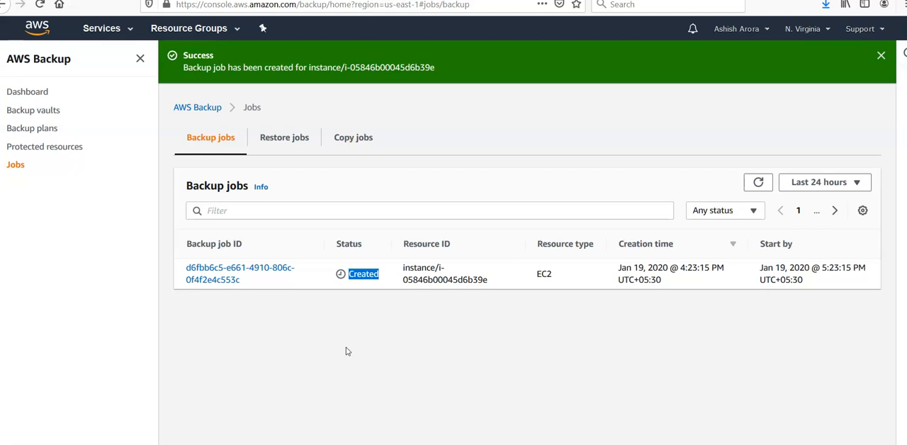
click(66, 146)
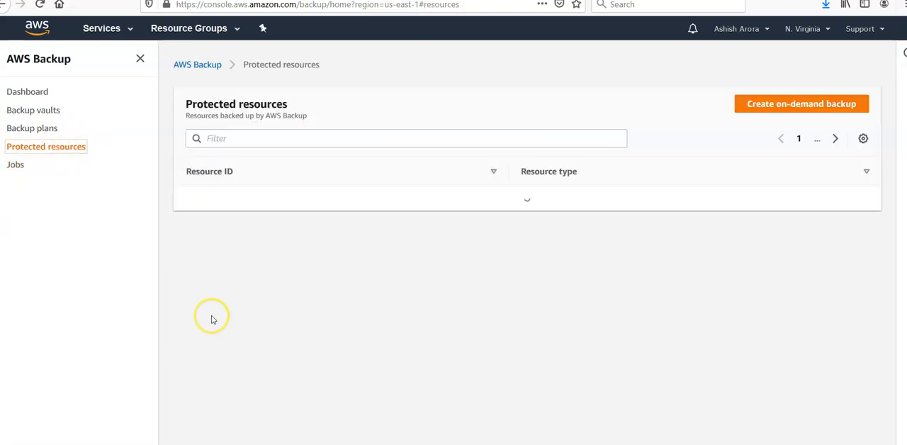
click(16, 165)
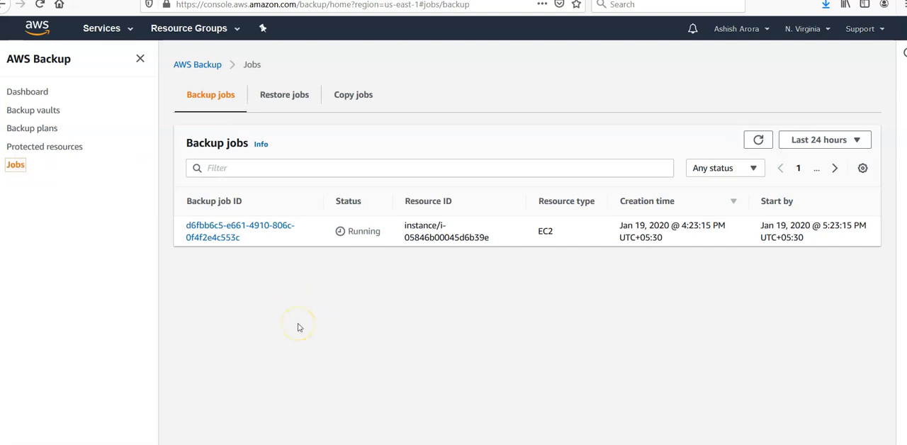
View the copy jobs list and open the EC2 backup job's details to examine its status
click(356, 96)
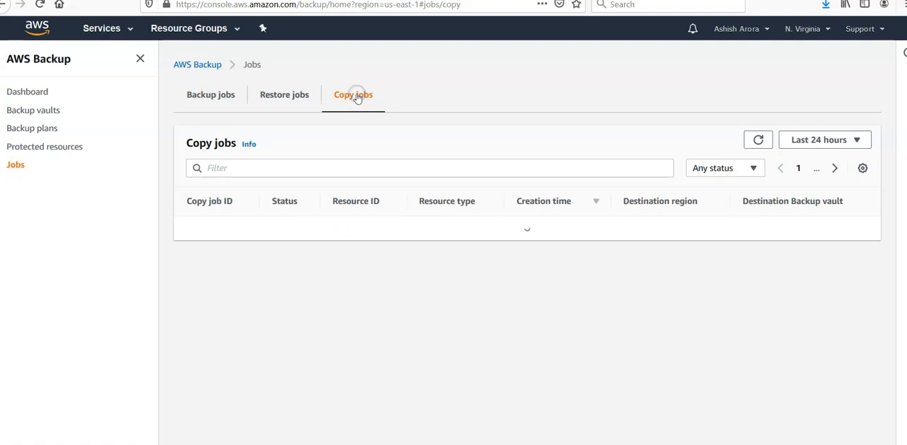
click(205, 95)
click(233, 228)
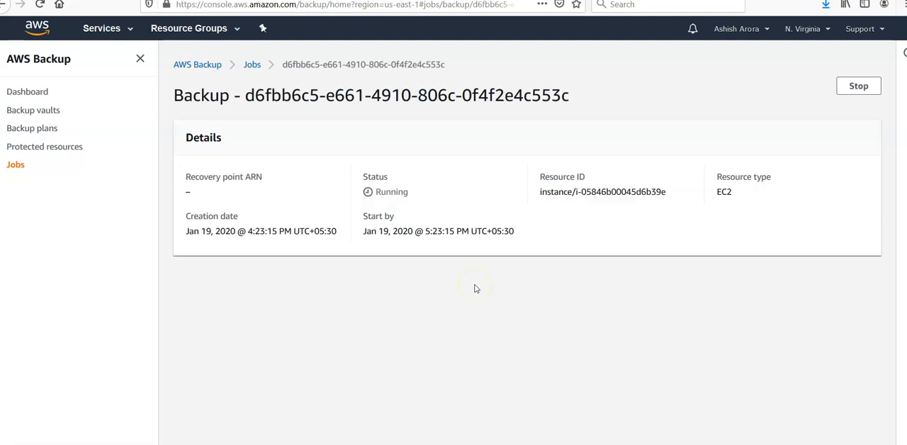
drag(409, 193, 372, 192)
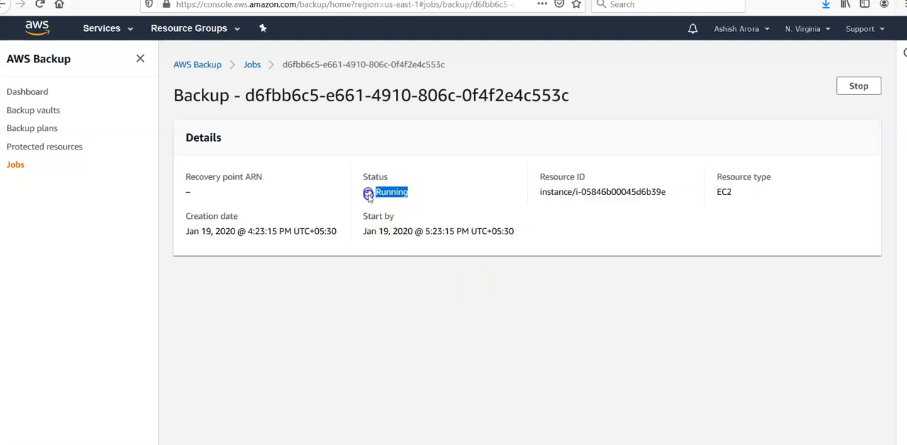